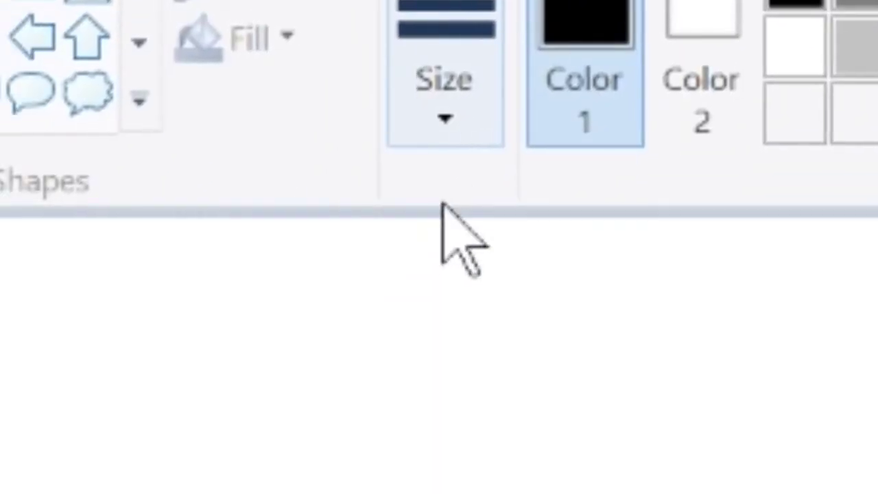
Step: Set the brush thickness to the second-thickest line size
{"action": "left_click", "coordinate": [405, 69]}
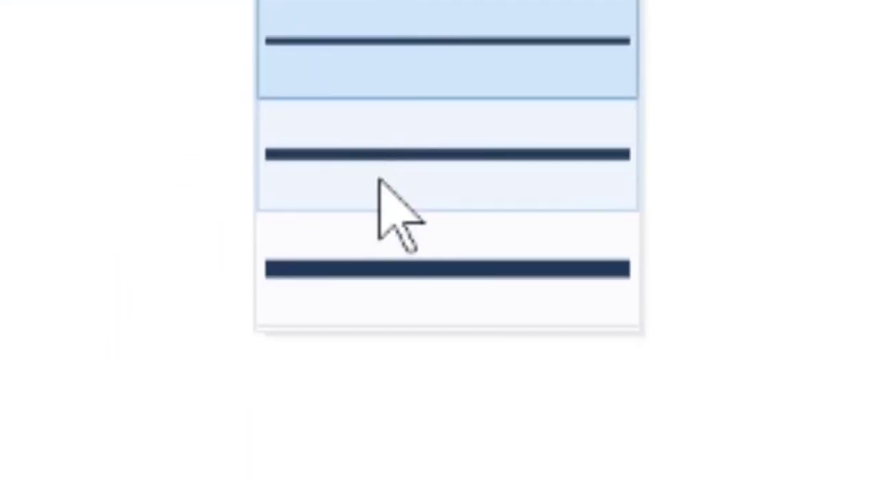
{"action": "left_click", "coordinate": [459, 275]}
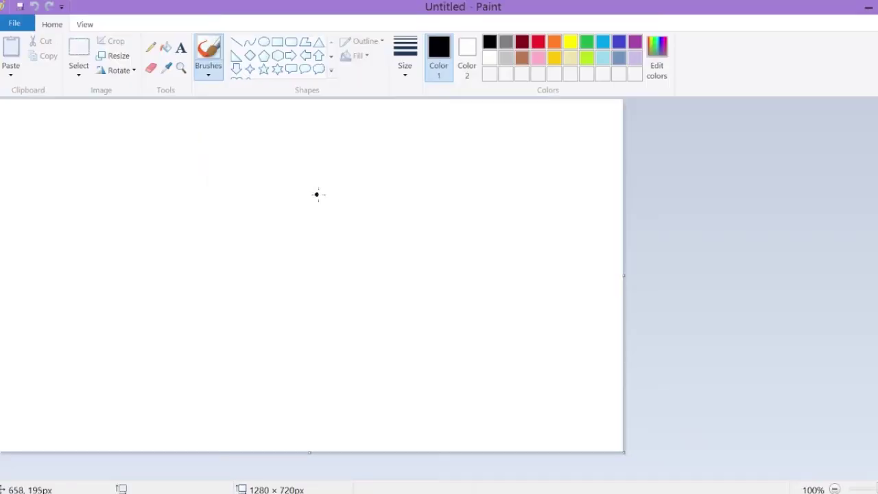
{"action": "left_click", "coordinate": [405, 63]}
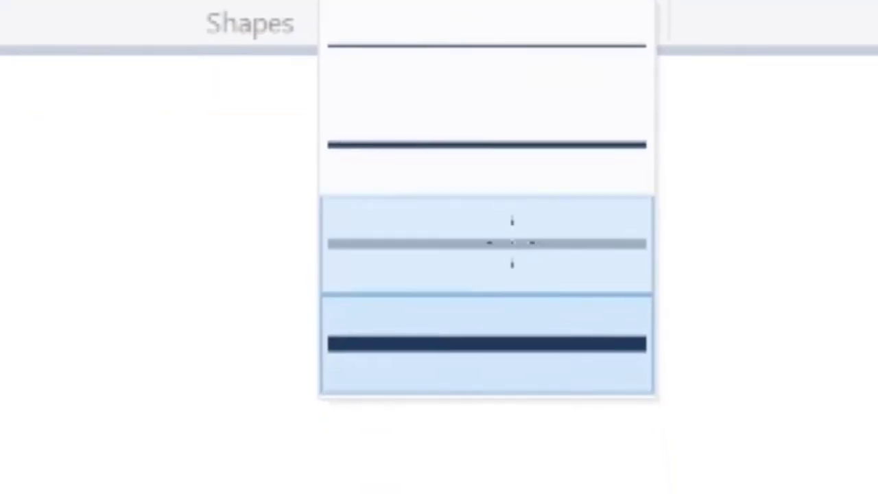
{"action": "left_click", "coordinate": [395, 177]}
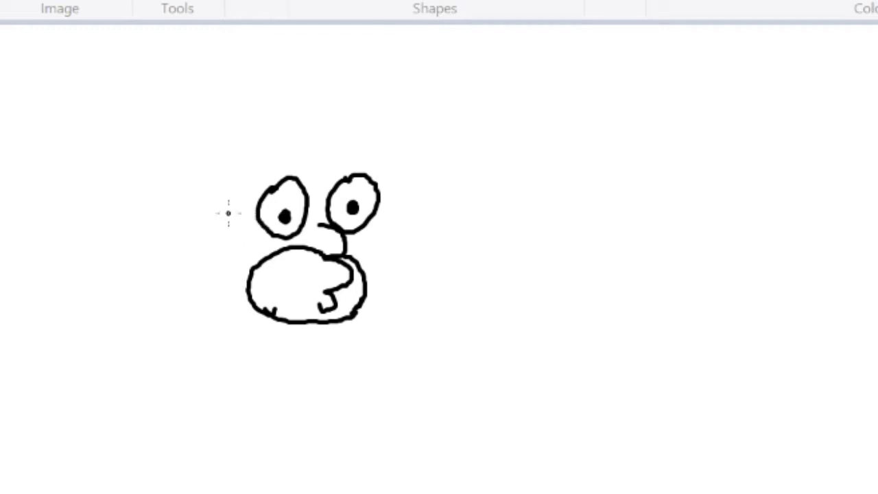
Step: Draw the ear with its inner mark, the domed head outline and the sides of the face down to the neck
{"action": "mouse_move", "coordinate": [230, 211]}
{"action": "left_mouse_down"}
{"action": "mouse_move", "coordinate": [207, 245]}
{"action": "mouse_move", "coordinate": [234, 251]}
{"action": "left_mouse_up"}
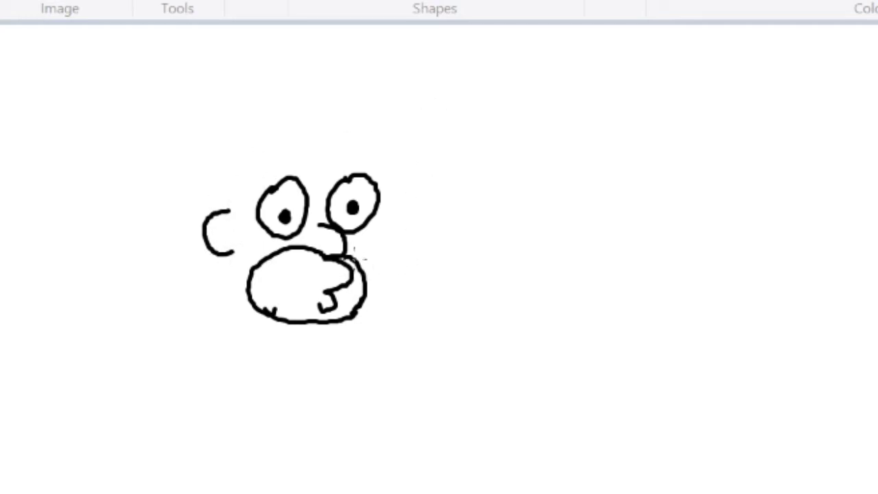
{"action": "left_click_drag", "start_coordinate": [218, 231], "coordinate": [225, 241]}
{"action": "mouse_move", "coordinate": [226, 207]}
{"action": "left_mouse_down"}
{"action": "mouse_move", "coordinate": [230, 187]}
{"action": "mouse_move", "coordinate": [282, 134]}
{"action": "mouse_move", "coordinate": [369, 177]}
{"action": "left_mouse_up"}
{"action": "mouse_move", "coordinate": [363, 221]}
{"action": "left_mouse_down"}
{"action": "mouse_move", "coordinate": [371, 230]}
{"action": "mouse_move", "coordinate": [369, 297]}
{"action": "left_mouse_up"}
{"action": "left_click_drag", "start_coordinate": [232, 254], "coordinate": [247, 337]}
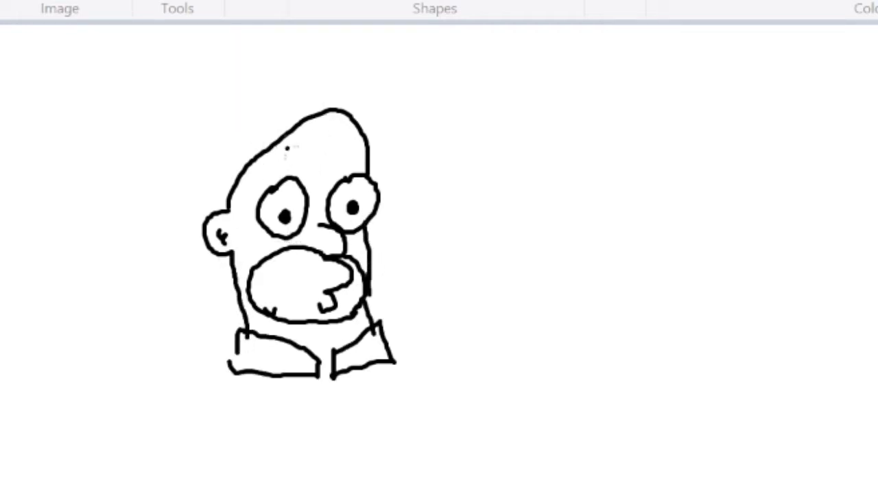
Step: Add two hair loops on top of the head, and detail the face with a mouth line and zigzags beside the ear
{"action": "mouse_move", "coordinate": [277, 147]}
{"action": "left_mouse_down"}
{"action": "mouse_move", "coordinate": [311, 88]}
{"action": "mouse_move", "coordinate": [348, 100]}
{"action": "mouse_move", "coordinate": [354, 132]}
{"action": "left_mouse_up"}
{"action": "mouse_move", "coordinate": [265, 163]}
{"action": "left_mouse_down"}
{"action": "mouse_move", "coordinate": [258, 138]}
{"action": "mouse_move", "coordinate": [286, 84]}
{"action": "mouse_move", "coordinate": [327, 133]}
{"action": "left_mouse_up"}
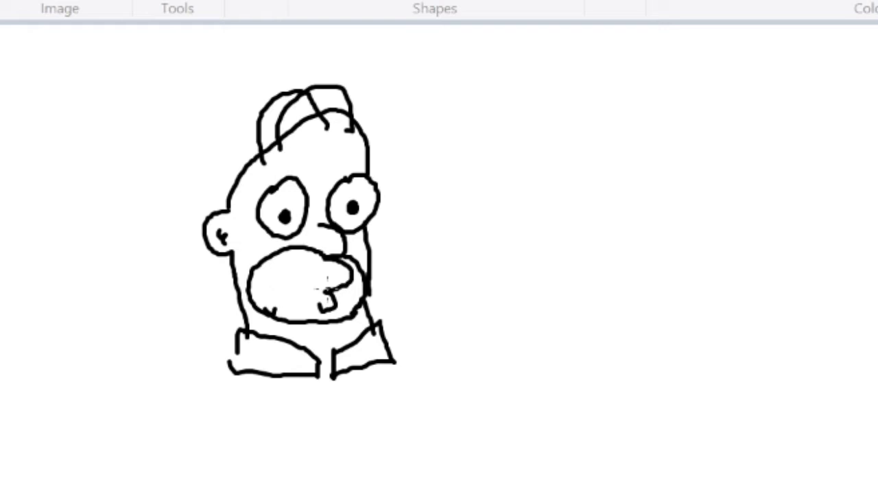
{"action": "mouse_move", "coordinate": [326, 281]}
{"action": "left_mouse_down"}
{"action": "mouse_move", "coordinate": [306, 293]}
{"action": "mouse_move", "coordinate": [277, 287]}
{"action": "mouse_move", "coordinate": [359, 283]}
{"action": "mouse_move", "coordinate": [360, 272]}
{"action": "left_mouse_up"}
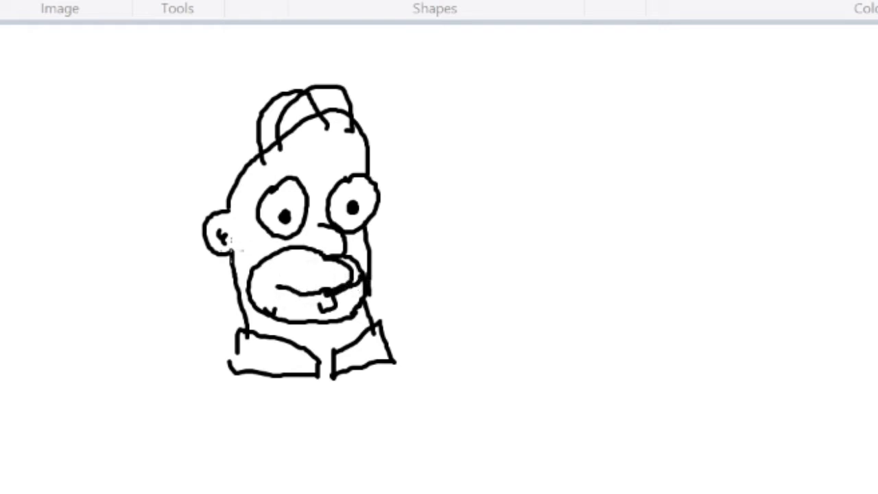
{"action": "mouse_move", "coordinate": [237, 239]}
{"action": "left_mouse_down"}
{"action": "mouse_move", "coordinate": [267, 239]}
{"action": "mouse_move", "coordinate": [238, 257]}
{"action": "mouse_move", "coordinate": [267, 249]}
{"action": "left_mouse_up"}
{"action": "left_click", "coordinate": [277, 245]}
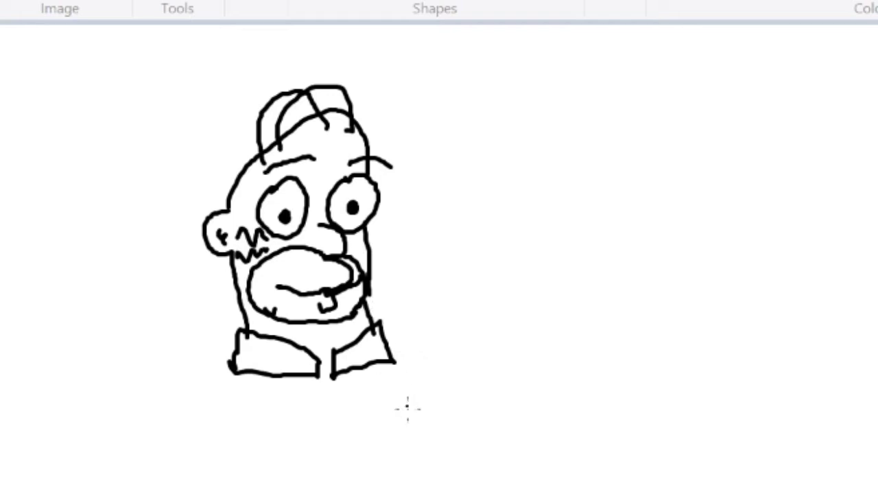
Step: Draw a large round body below the collar and add a short-sleeved bent arm over its shoulder
{"action": "mouse_move", "coordinate": [393, 352]}
{"action": "left_mouse_down"}
{"action": "mouse_move", "coordinate": [405, 352]}
{"action": "mouse_move", "coordinate": [561, 469]}
{"action": "mouse_move", "coordinate": [437, 493]}
{"action": "mouse_move", "coordinate": [146, 493]}
{"action": "left_mouse_up"}
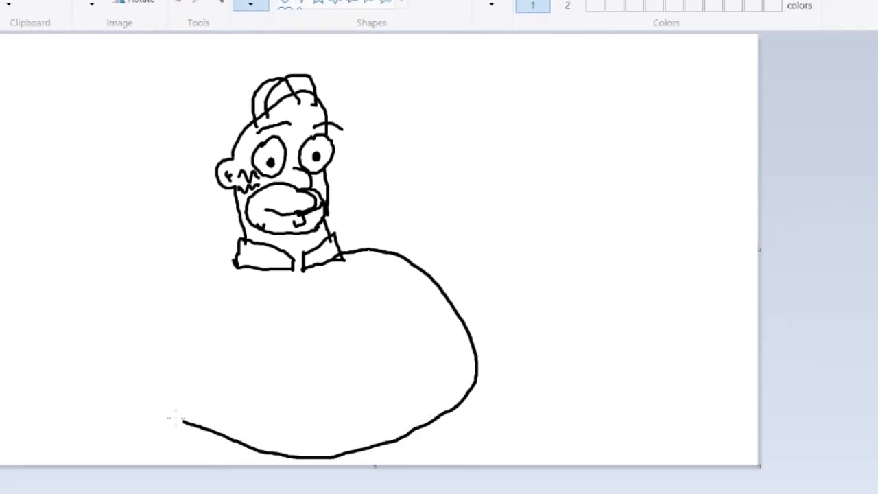
{"action": "mouse_move", "coordinate": [175, 416]}
{"action": "left_mouse_down"}
{"action": "mouse_move", "coordinate": [151, 402]}
{"action": "mouse_move", "coordinate": [143, 350]}
{"action": "mouse_move", "coordinate": [175, 292]}
{"action": "mouse_move", "coordinate": [246, 266]}
{"action": "left_mouse_up"}
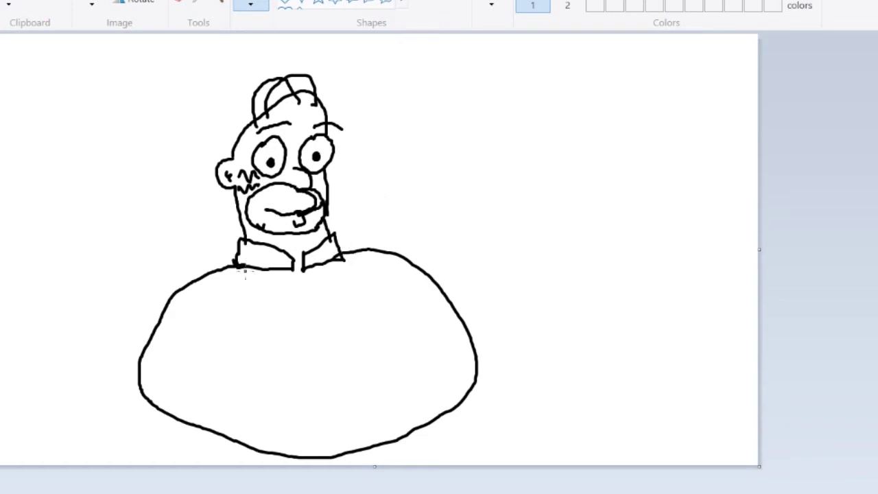
{"action": "mouse_move", "coordinate": [211, 289]}
{"action": "left_mouse_down"}
{"action": "mouse_move", "coordinate": [236, 289]}
{"action": "mouse_move", "coordinate": [237, 299]}
{"action": "mouse_move", "coordinate": [205, 287]}
{"action": "left_mouse_up"}
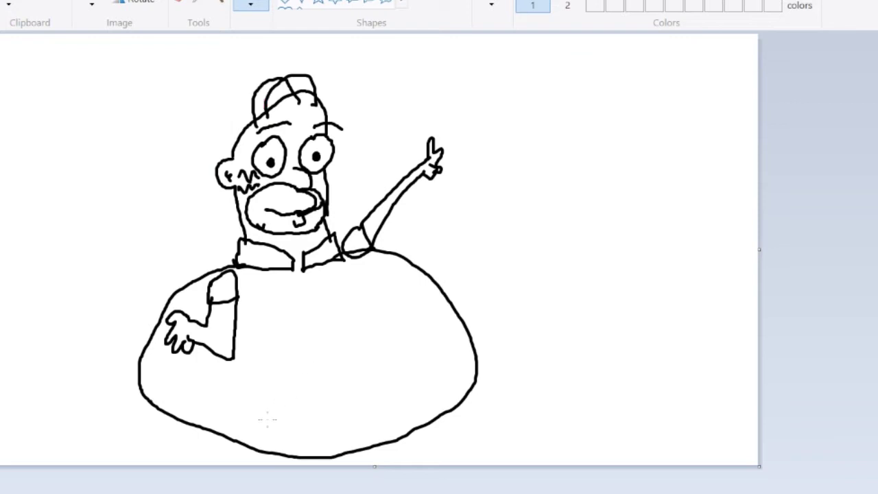
Step: Draw a slanted waistline with a belt buckle across the round body and two thin legs with feet beneath it
{"action": "left_click_drag", "start_coordinate": [226, 426], "coordinate": [477, 344]}
{"action": "left_click_drag", "start_coordinate": [319, 403], "coordinate": [320, 401]}
{"action": "scroll", "coordinate": [473, 354], "scroll_direction": "down", "scroll_amount": 1}
{"action": "mouse_move", "coordinate": [473, 352]}
{"action": "left_mouse_down"}
{"action": "mouse_move", "coordinate": [508, 450]}
{"action": "mouse_move", "coordinate": [546, 426]}
{"action": "left_mouse_up"}
{"action": "mouse_move", "coordinate": [308, 412]}
{"action": "left_mouse_down"}
{"action": "mouse_move", "coordinate": [324, 469]}
{"action": "mouse_move", "coordinate": [280, 479]}
{"action": "left_mouse_up"}
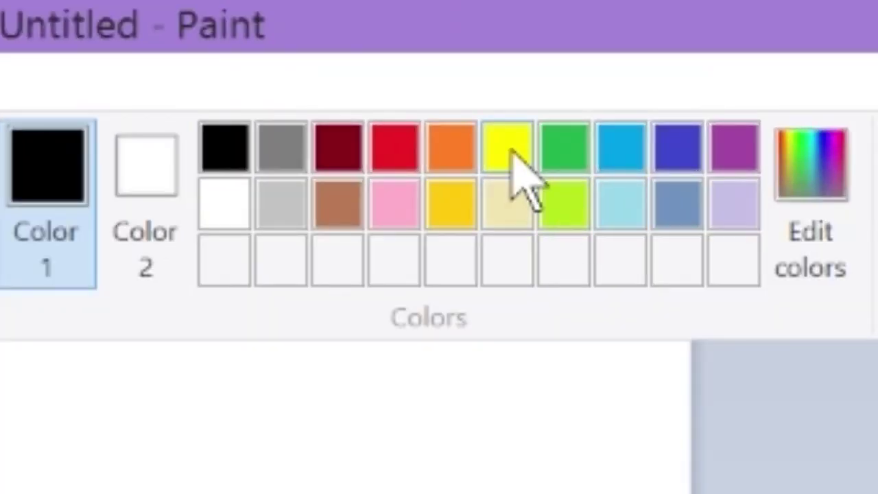
Step: Fill the man's head, raised arm and bent arm with yellow
{"action": "left_click", "coordinate": [697, 0]}
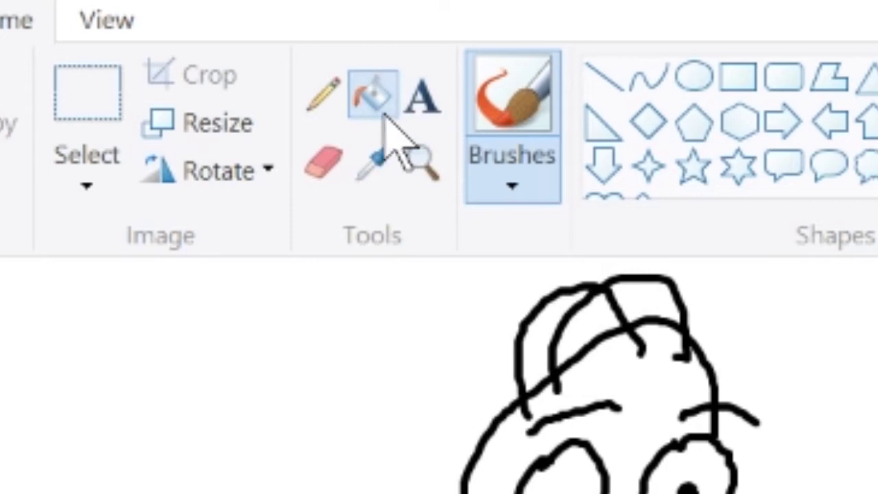
{"action": "left_click", "coordinate": [385, 115]}
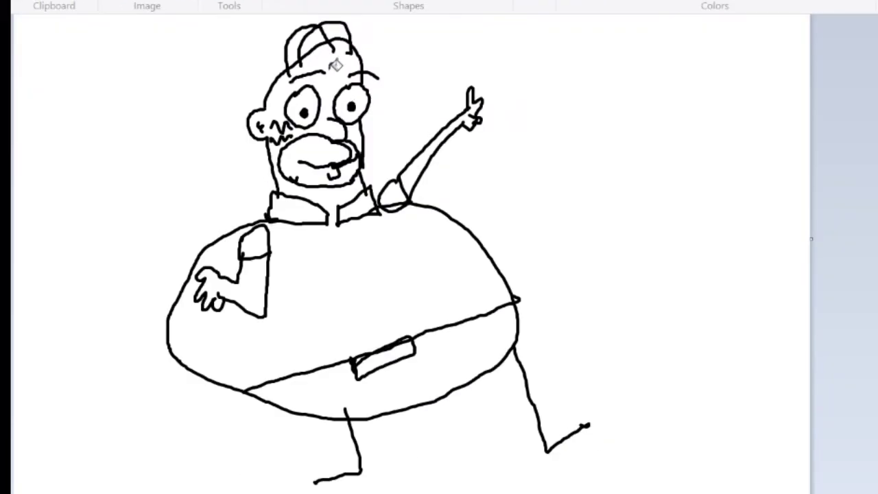
{"action": "left_click", "coordinate": [335, 74]}
{"action": "left_click", "coordinate": [425, 162]}
{"action": "left_click", "coordinate": [260, 288]}
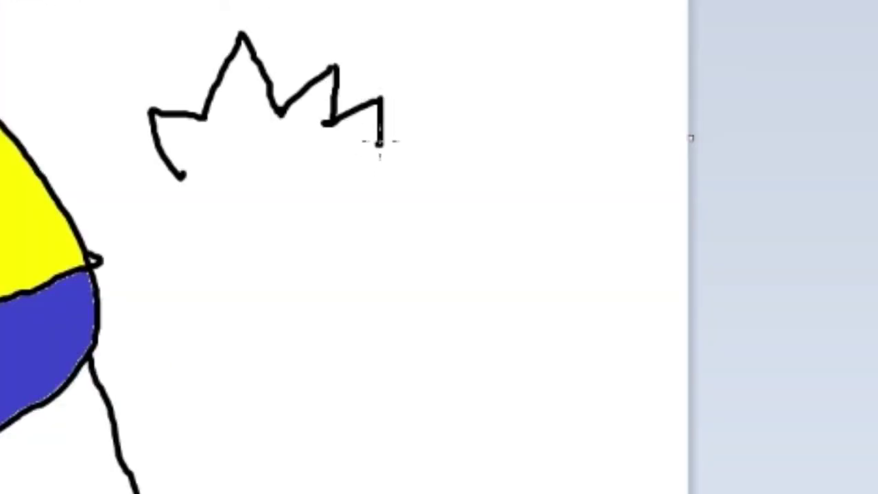
Step: Continue the baby's spiky hair outline beside the man and draw two small round eyes with pupils
{"action": "mouse_move", "coordinate": [376, 143]}
{"action": "left_mouse_down"}
{"action": "mouse_move", "coordinate": [428, 173]}
{"action": "mouse_move", "coordinate": [393, 211]}
{"action": "left_mouse_up"}
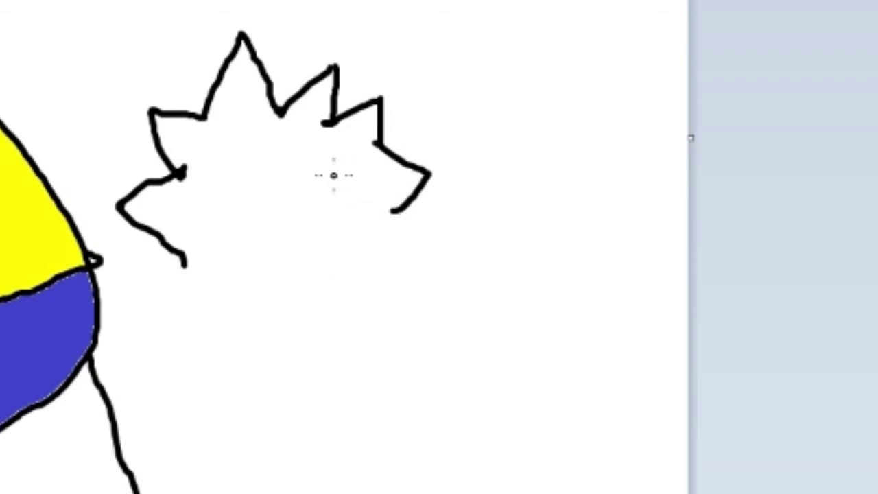
{"action": "mouse_move", "coordinate": [334, 170]}
{"action": "left_mouse_down"}
{"action": "mouse_move", "coordinate": [346, 187]}
{"action": "mouse_move", "coordinate": [335, 169]}
{"action": "left_mouse_up"}
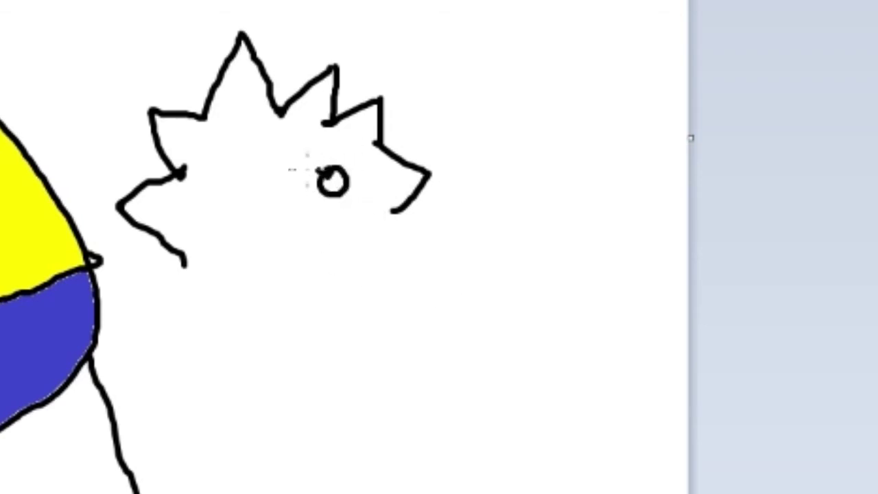
{"action": "mouse_move", "coordinate": [202, 200]}
{"action": "left_mouse_down"}
{"action": "mouse_move", "coordinate": [224, 216]}
{"action": "mouse_move", "coordinate": [221, 186]}
{"action": "mouse_move", "coordinate": [199, 202]}
{"action": "left_mouse_up"}
{"action": "left_click", "coordinate": [215, 207]}
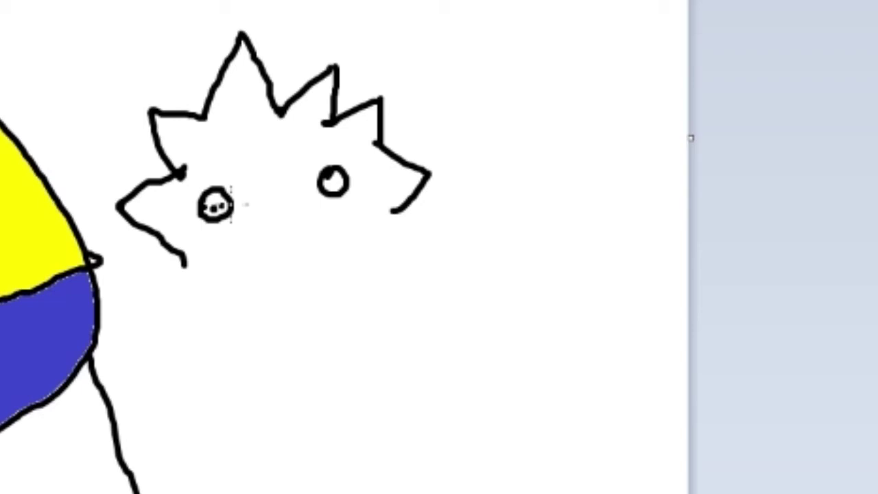
{"action": "left_click", "coordinate": [330, 177]}
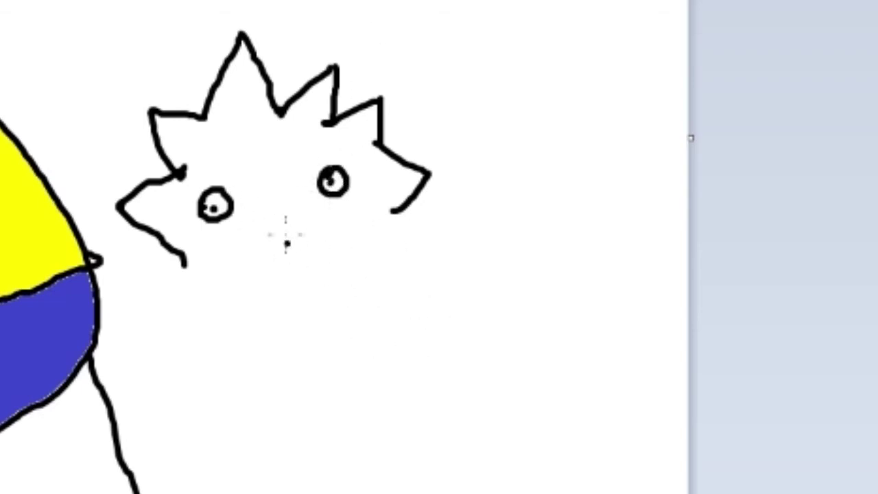
Step: Draw the baby's small nose and pacifier, and extend the side of the face below the hair spikes
{"action": "mouse_move", "coordinate": [281, 186]}
{"action": "left_mouse_down"}
{"action": "mouse_move", "coordinate": [268, 205]}
{"action": "mouse_move", "coordinate": [280, 212]}
{"action": "mouse_move", "coordinate": [296, 189]}
{"action": "mouse_move", "coordinate": [286, 182]}
{"action": "mouse_move", "coordinate": [243, 221]}
{"action": "mouse_move", "coordinate": [243, 269]}
{"action": "mouse_move", "coordinate": [295, 228]}
{"action": "left_mouse_up"}
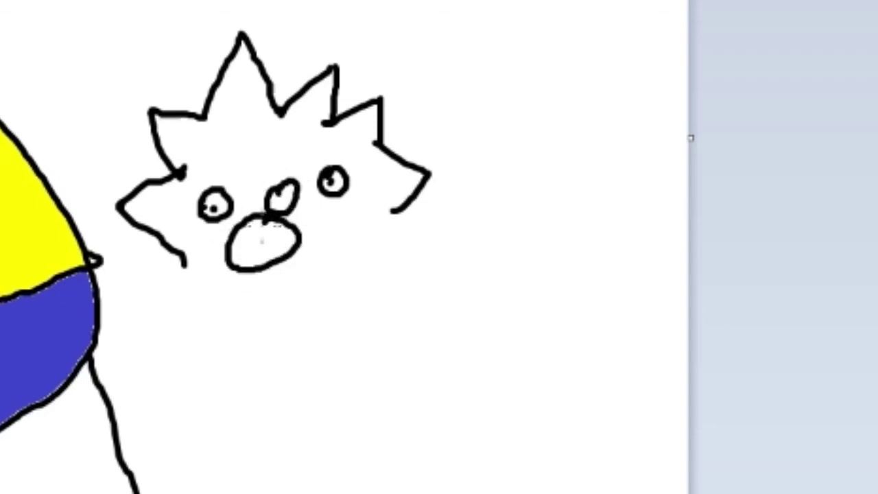
{"action": "left_click_drag", "start_coordinate": [267, 231], "coordinate": [268, 251]}
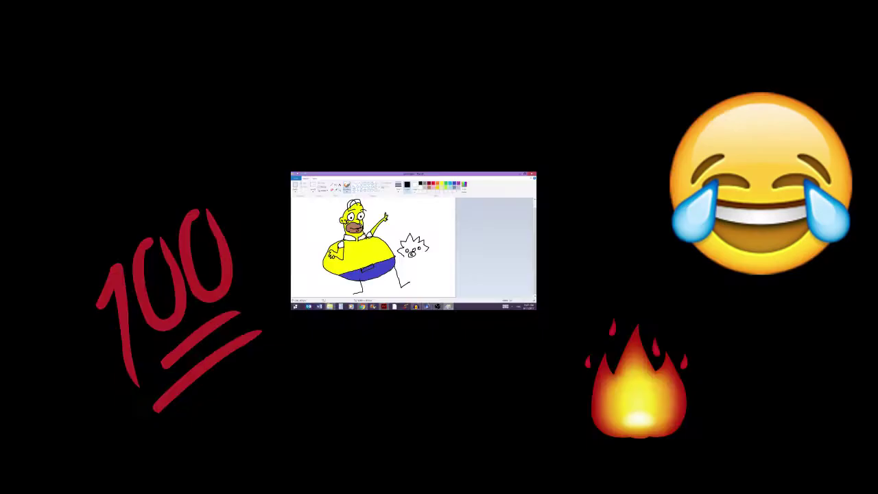
{"action": "mouse_move", "coordinate": [185, 263]}
{"action": "left_mouse_down"}
{"action": "mouse_move", "coordinate": [195, 288]}
{"action": "mouse_move", "coordinate": [352, 245]}
{"action": "mouse_move", "coordinate": [394, 214]}
{"action": "mouse_move", "coordinate": [419, 337]}
{"action": "mouse_move", "coordinate": [531, 493]}
{"action": "mouse_move", "coordinate": [193, 287]}
{"action": "left_mouse_up"}
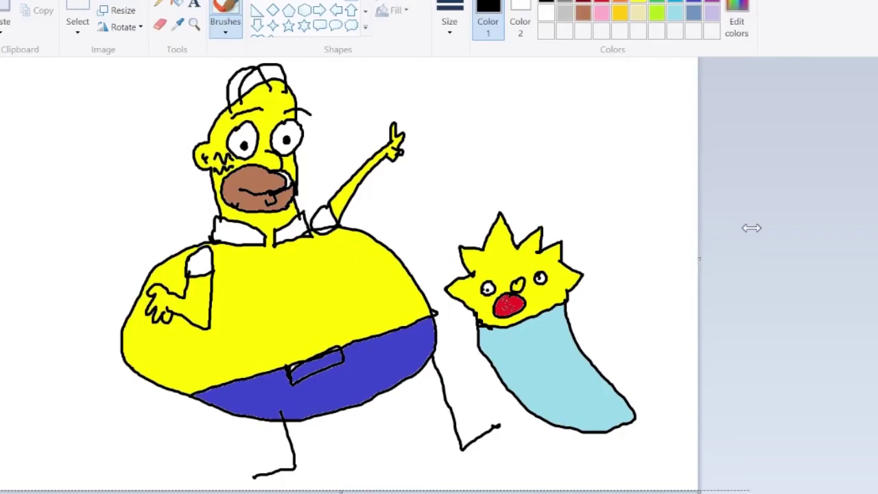
Step: Widen the canvas to make room for more characters beside the baby
{"action": "left_click_drag", "start_coordinate": [751, 228], "coordinate": [833, 234]}
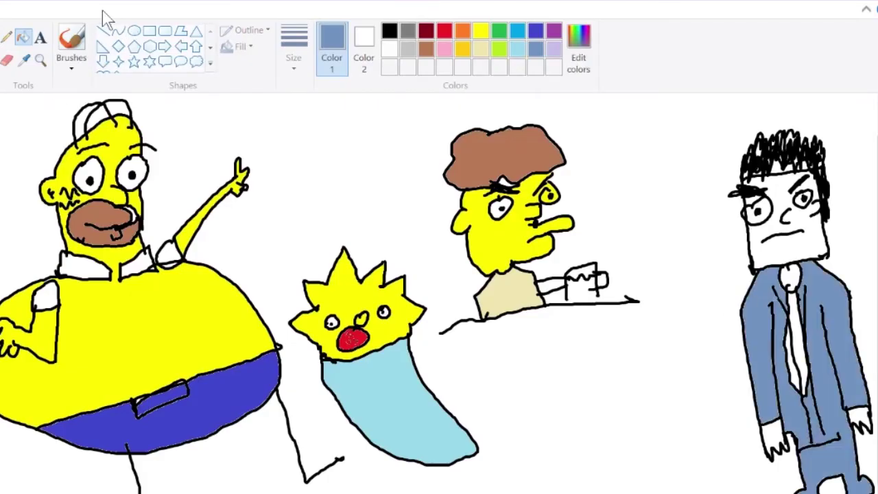
Step: Switch from filling back to the brush with black as the drawing colour for the empty area below the characters
{"action": "left_click", "coordinate": [389, 31]}
{"action": "left_click", "coordinate": [71, 44]}
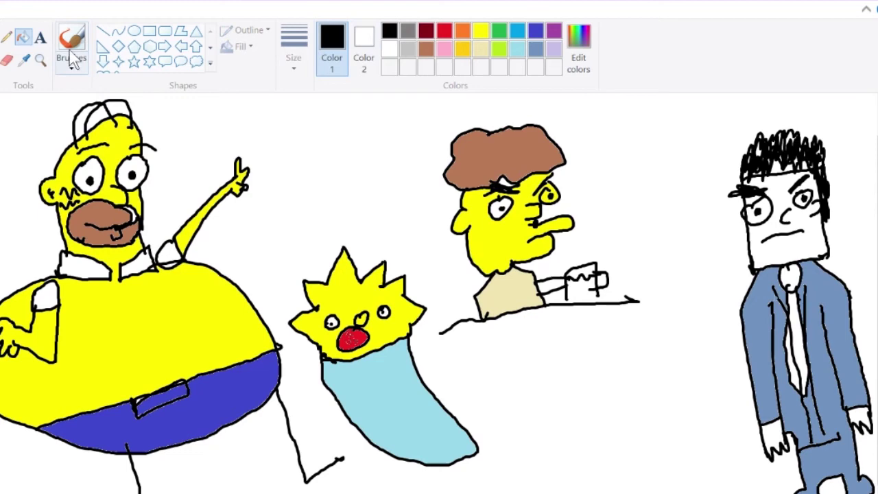
{"action": "scroll", "coordinate": [870, 402], "scroll_direction": "down", "scroll_amount": 5}
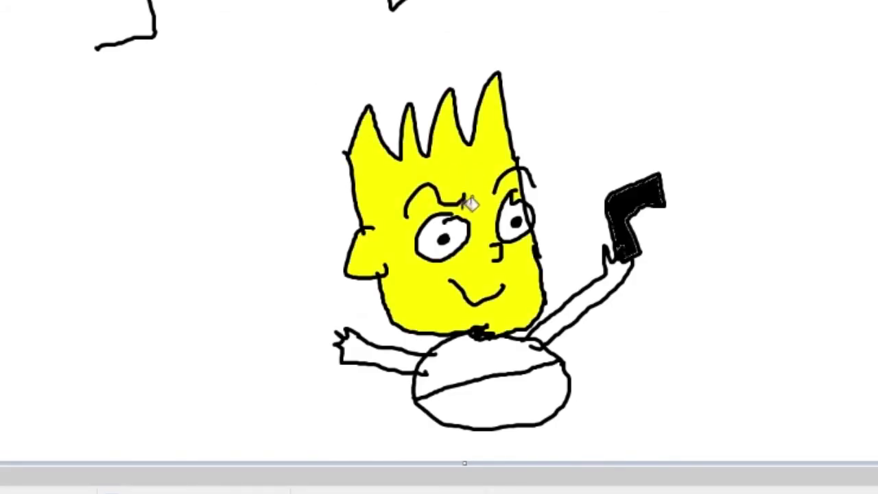
Step: Fill both of the spiky-haired boy's arms with yellow and draw two short legs with feet beneath his body
{"action": "left_click", "coordinate": [374, 347]}
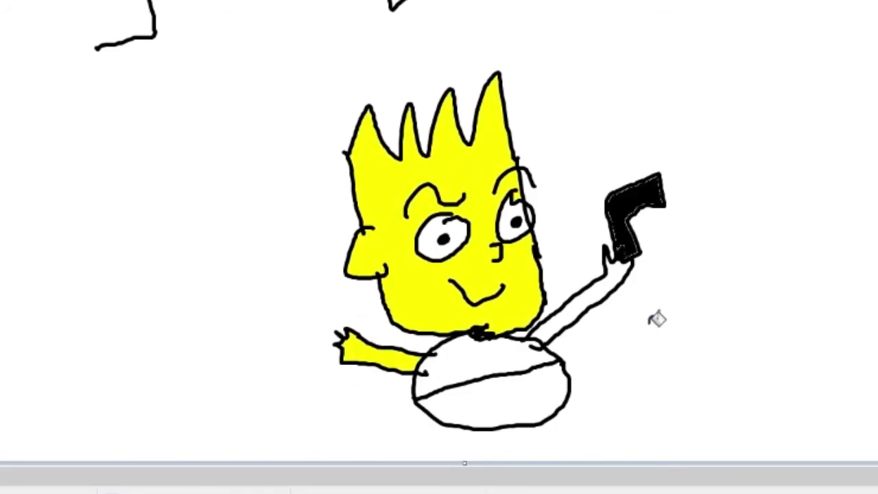
{"action": "left_click", "coordinate": [619, 282]}
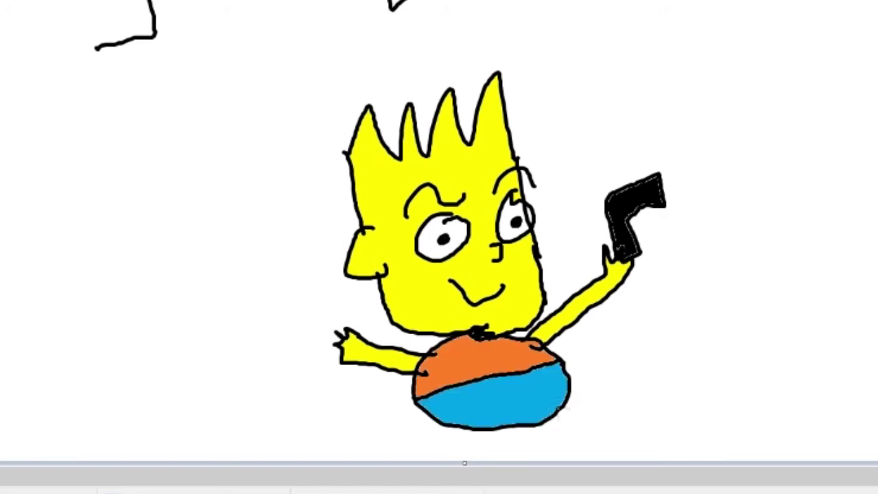
{"action": "mouse_move", "coordinate": [559, 409]}
{"action": "left_mouse_down"}
{"action": "mouse_move", "coordinate": [604, 430]}
{"action": "mouse_move", "coordinate": [537, 399]}
{"action": "left_mouse_up"}
{"action": "left_click_drag", "start_coordinate": [444, 423], "coordinate": [427, 407]}
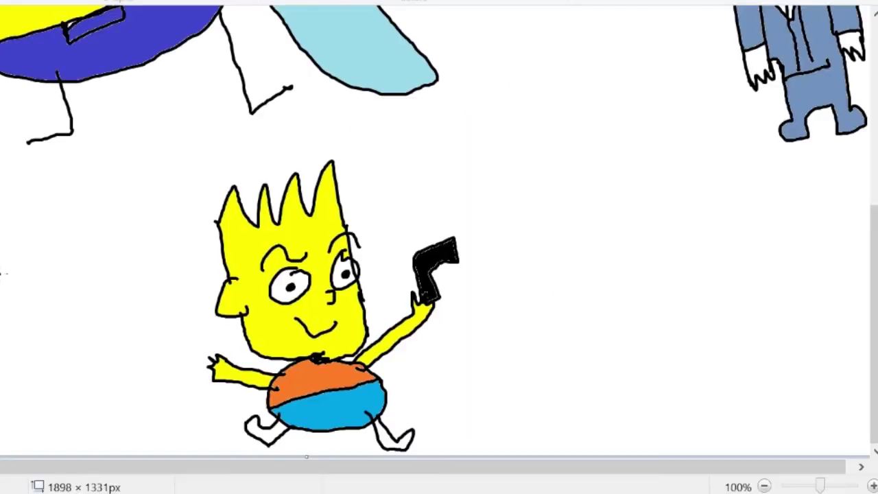